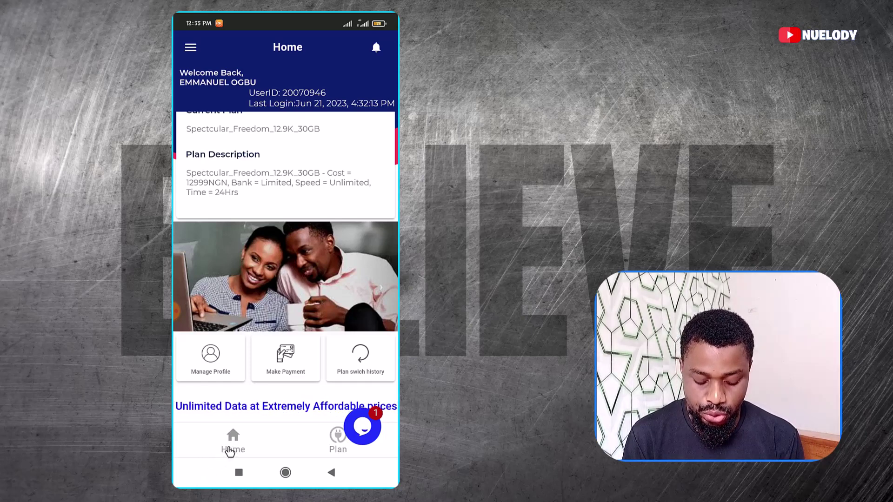
Scroll back up to the 17-day renewal circle, ₦0.02 balance and 13-07-2023 renewal date
{"action": "scroll", "coordinate": [258, 389], "scroll_direction": "up", "scroll_amount": 3}
{"action": "scroll", "coordinate": [257, 386], "scroll_direction": "up", "scroll_amount": 4}
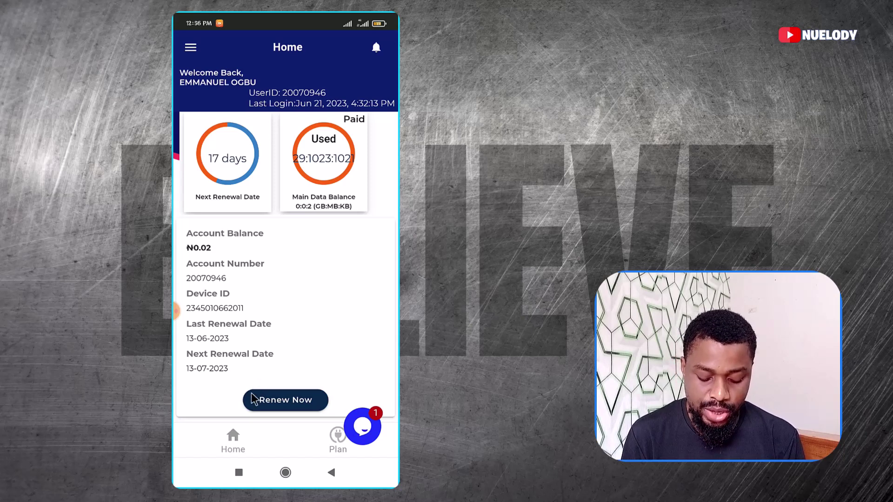
{"action": "left_click", "coordinate": [363, 427]}
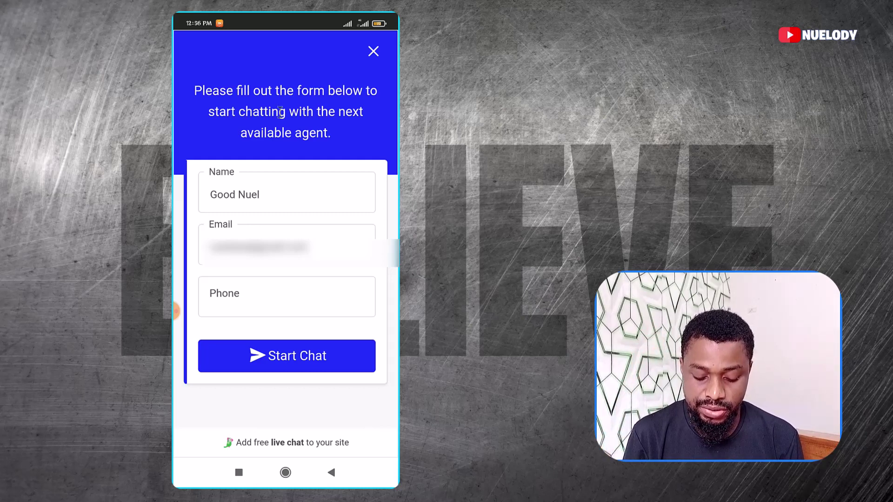
{"action": "left_click", "coordinate": [373, 53]}
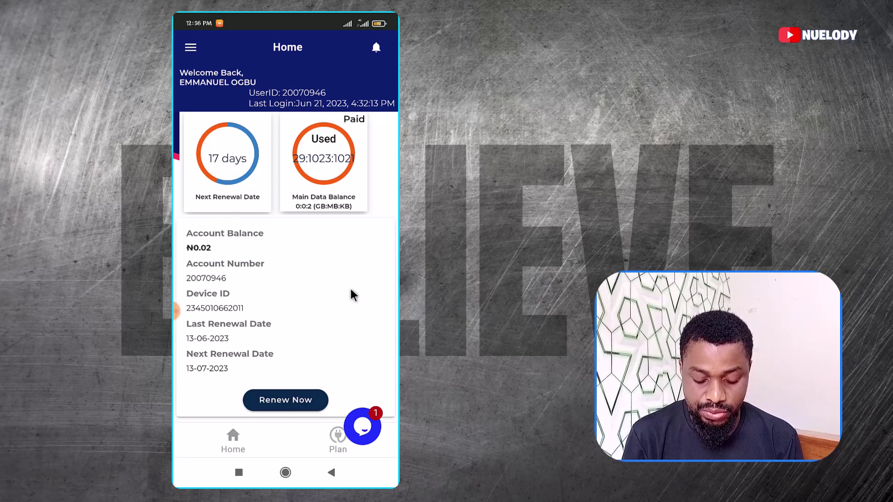
{"action": "left_click", "coordinate": [192, 50]}
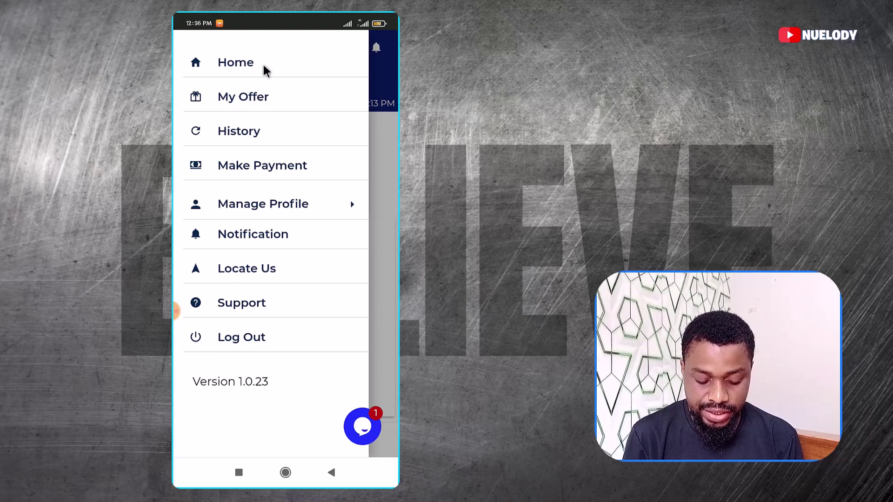
{"action": "left_click", "coordinate": [239, 61]}
{"action": "scroll", "coordinate": [294, 300], "scroll_direction": "down", "scroll_amount": 8}
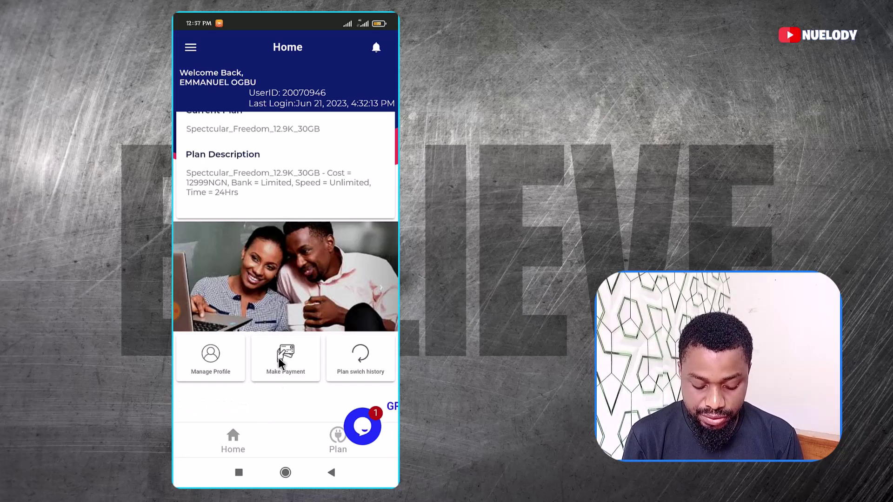
{"action": "scroll", "coordinate": [278, 359], "scroll_direction": "up", "scroll_amount": 1}
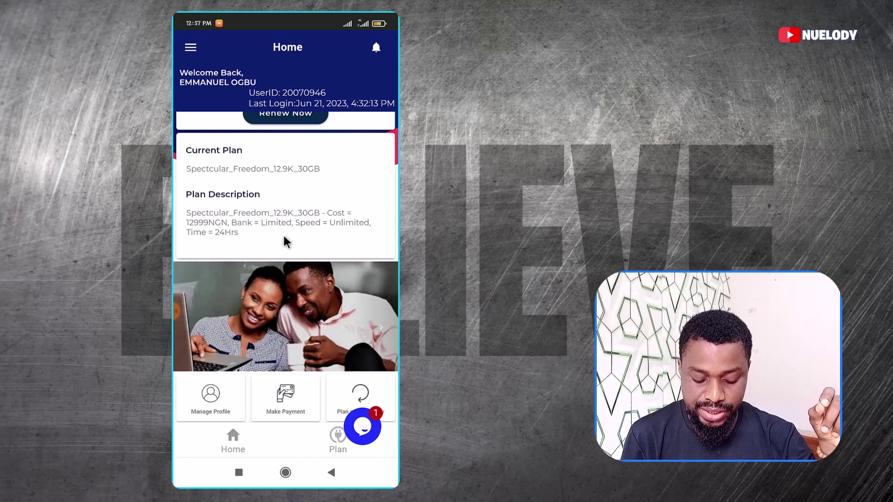
{"action": "scroll", "coordinate": [293, 226], "scroll_direction": "down", "scroll_amount": 1}
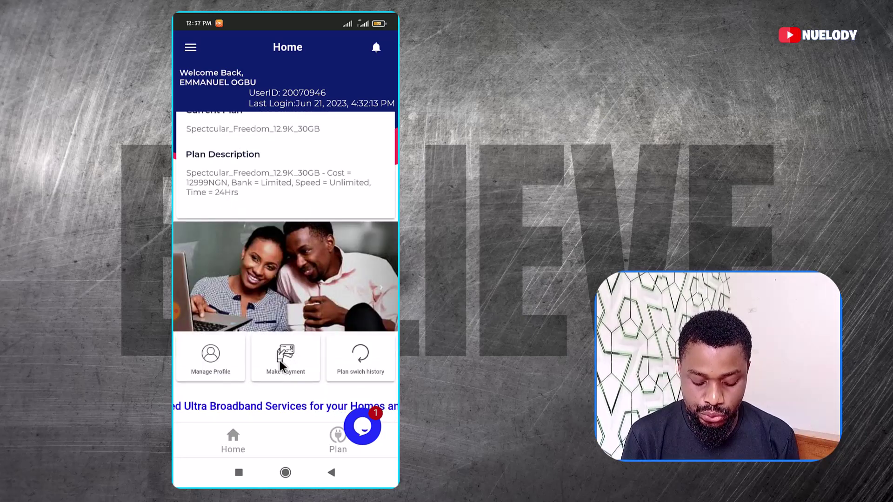
{"action": "scroll", "coordinate": [295, 334], "scroll_direction": "up", "scroll_amount": 3}
{"action": "scroll", "coordinate": [294, 302], "scroll_direction": "up", "scroll_amount": 1}
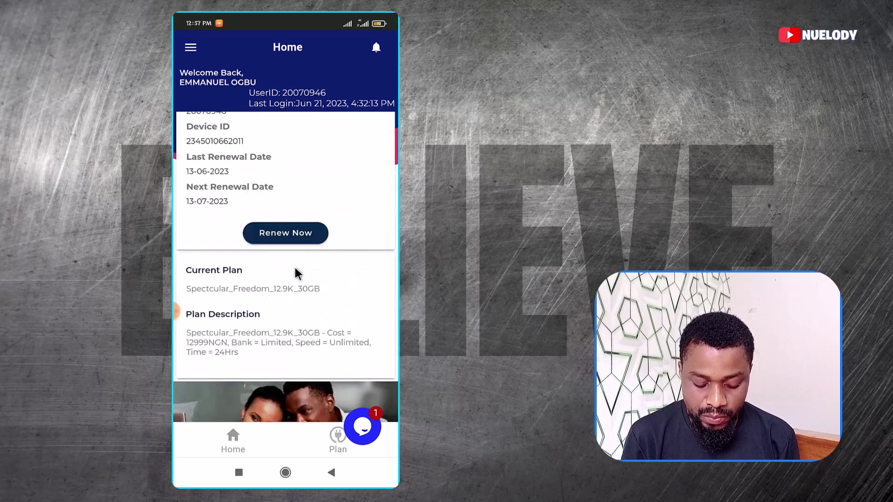
{"action": "scroll", "coordinate": [299, 236], "scroll_direction": "down", "scroll_amount": 4}
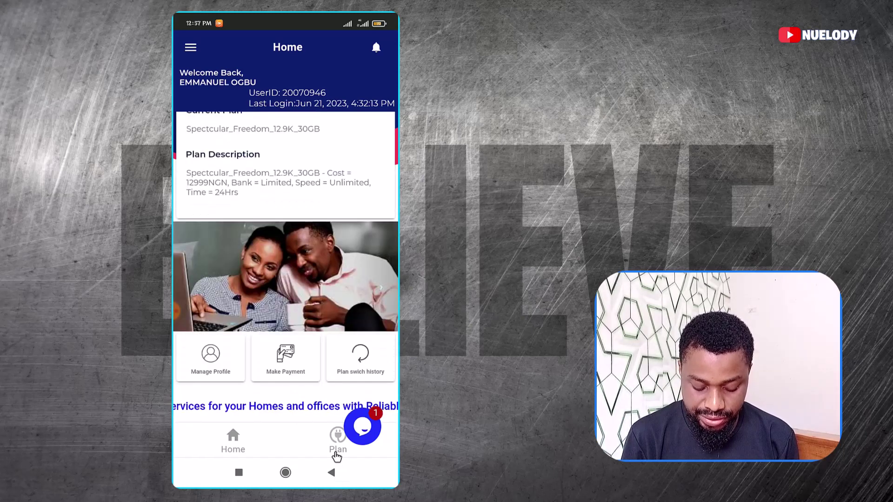
{"action": "left_click", "coordinate": [335, 448]}
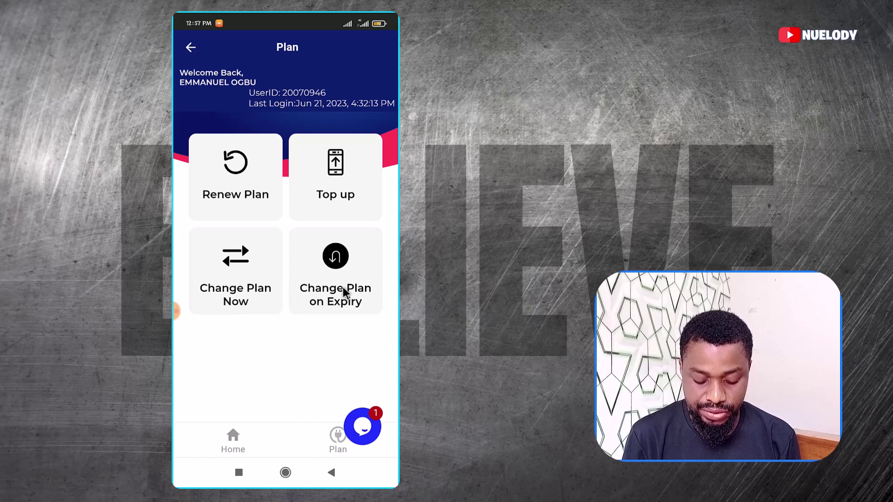
{"action": "left_click", "coordinate": [235, 296]}
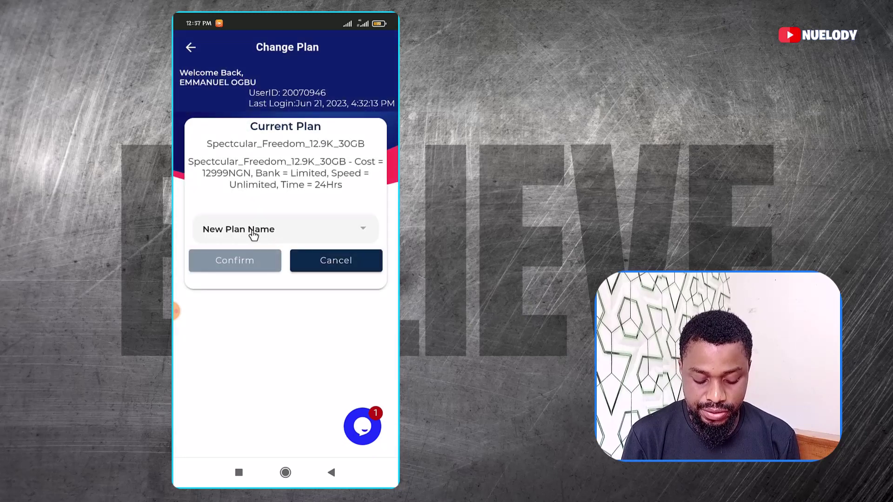
{"action": "left_click", "coordinate": [254, 231]}
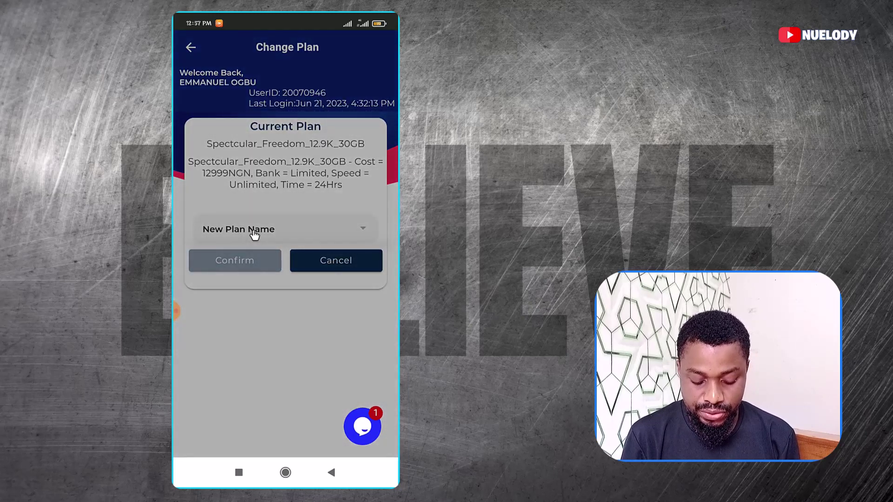
{"action": "left_click", "coordinate": [364, 231]}
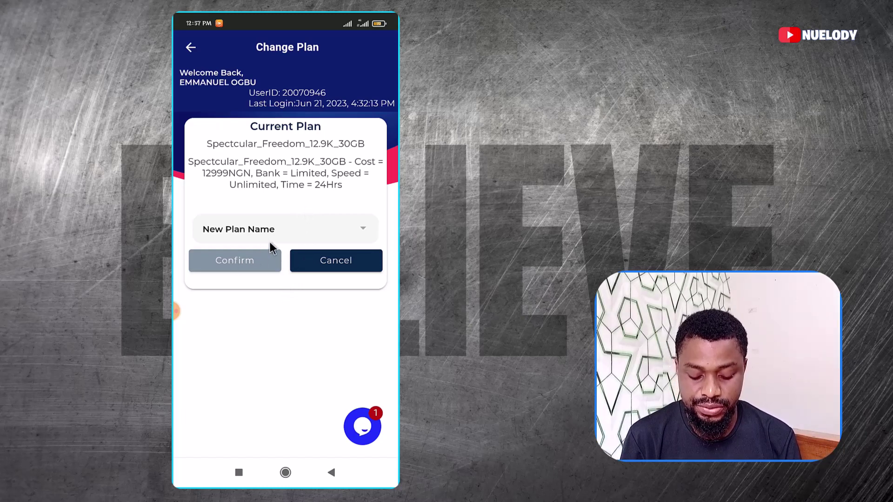
{"action": "left_click", "coordinate": [335, 260]}
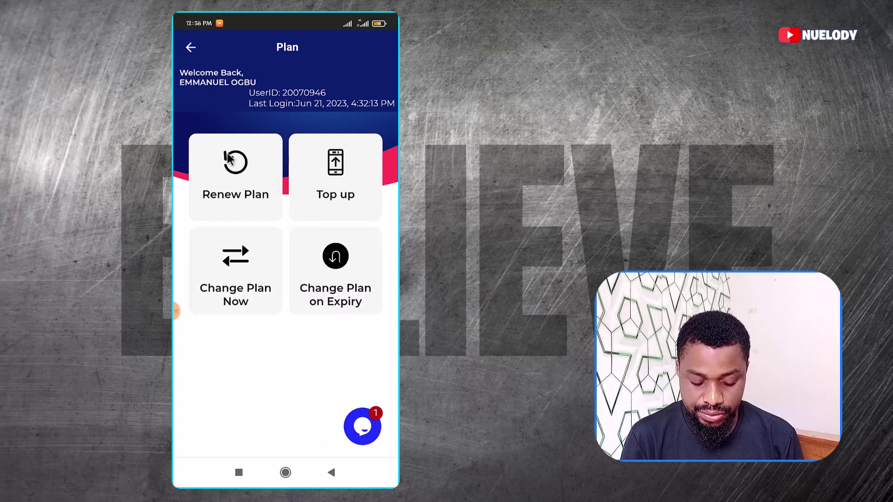
{"action": "left_click", "coordinate": [189, 50]}
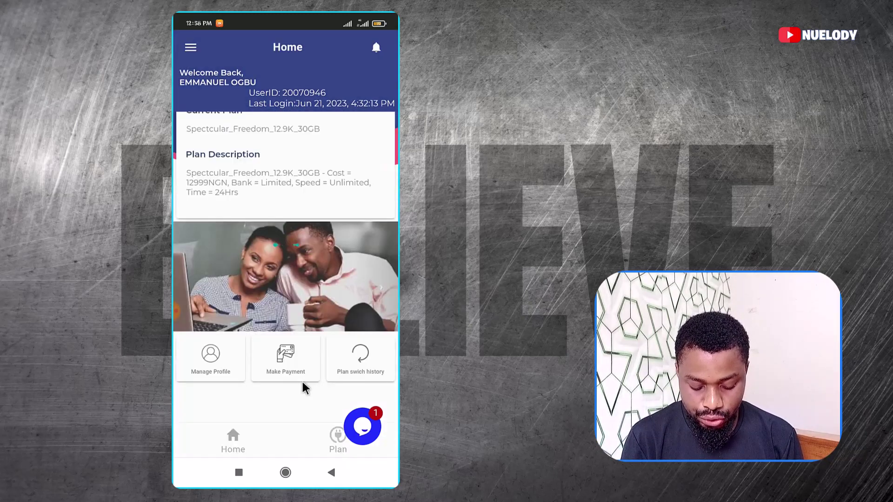
Browse the Make Payment tiles and open Bank Payment to see the Zenith and FCMB accounts
{"action": "left_click", "coordinate": [286, 355]}
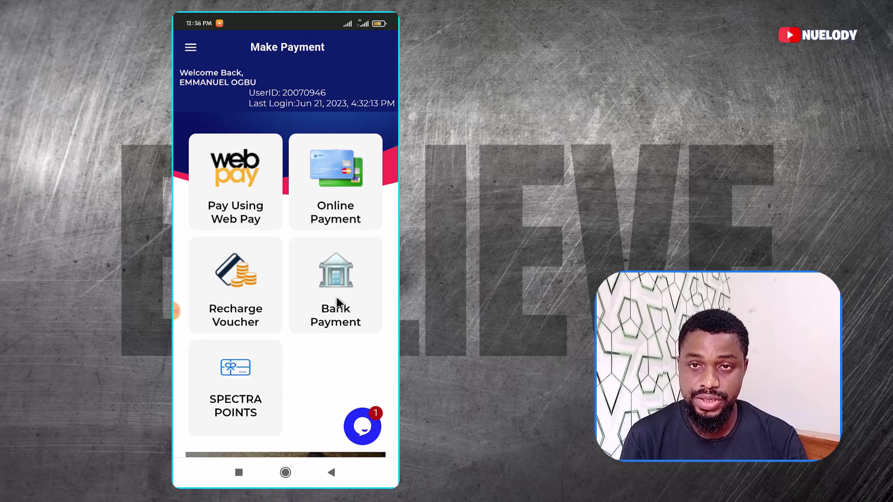
{"action": "scroll", "coordinate": [302, 281], "scroll_direction": "down", "scroll_amount": 1}
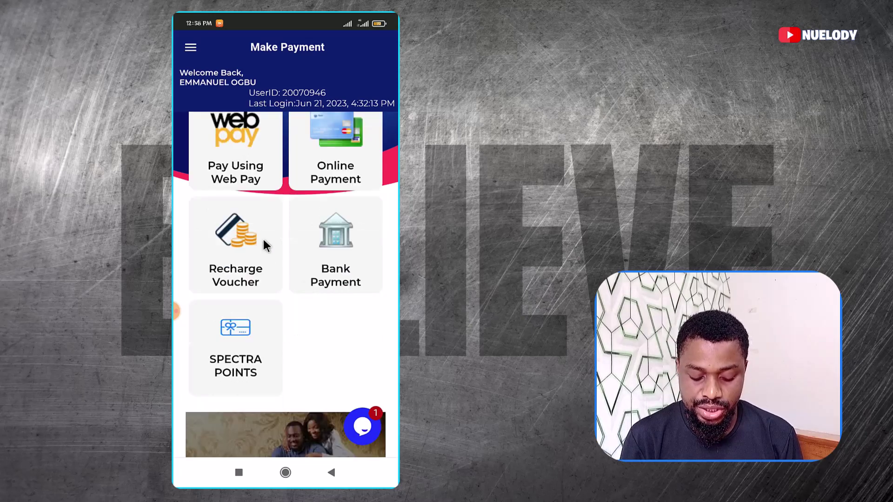
{"action": "scroll", "coordinate": [251, 233], "scroll_direction": "up", "scroll_amount": 1}
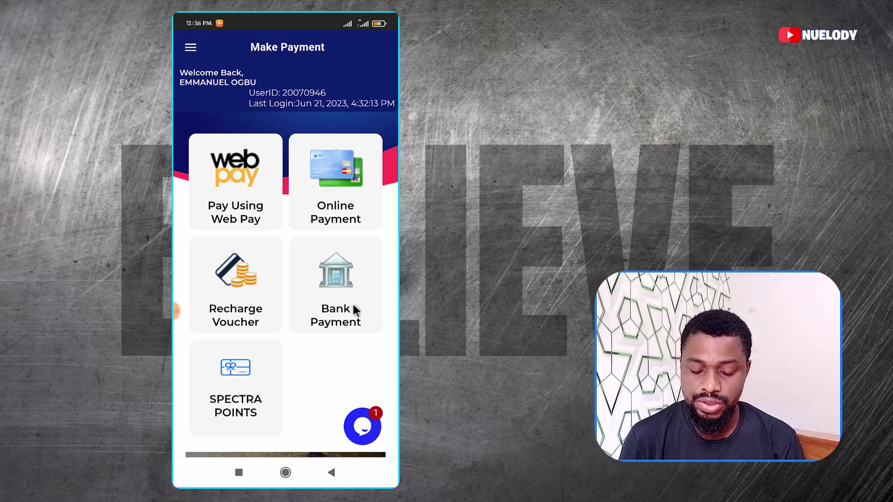
{"action": "scroll", "coordinate": [335, 309], "scroll_direction": "down", "scroll_amount": 1}
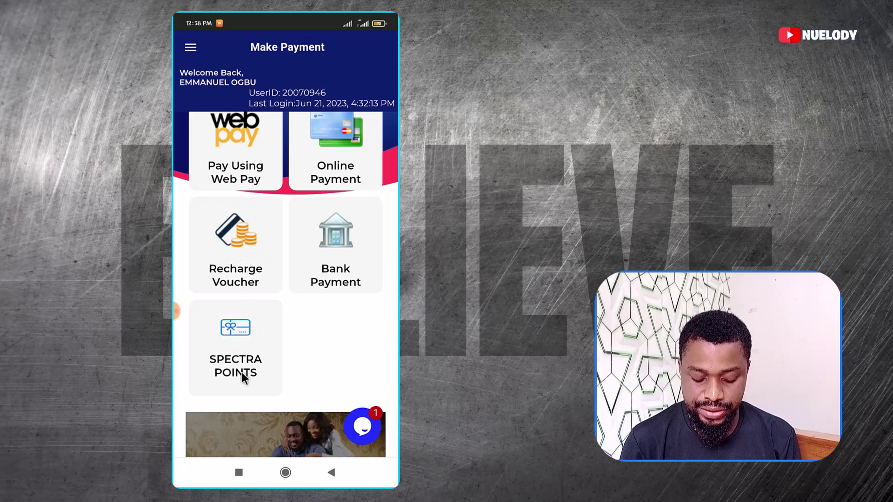
{"action": "scroll", "coordinate": [238, 359], "scroll_direction": "up", "scroll_amount": 1}
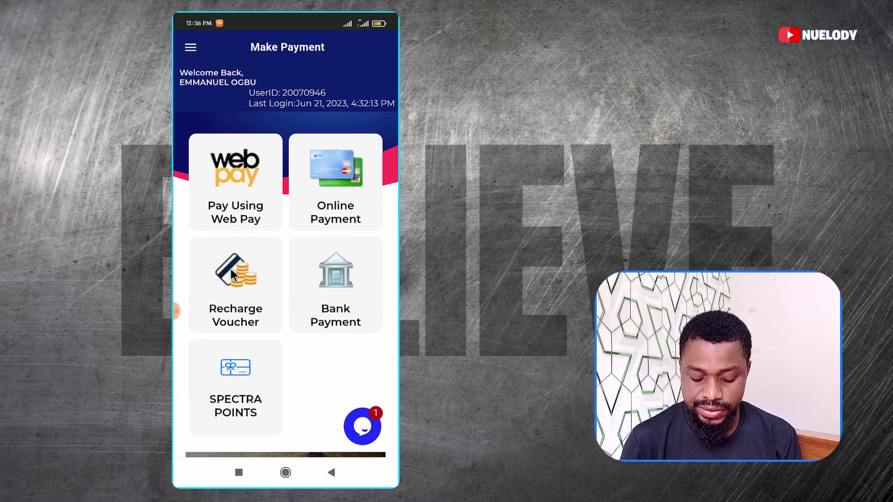
{"action": "left_click", "coordinate": [348, 301]}
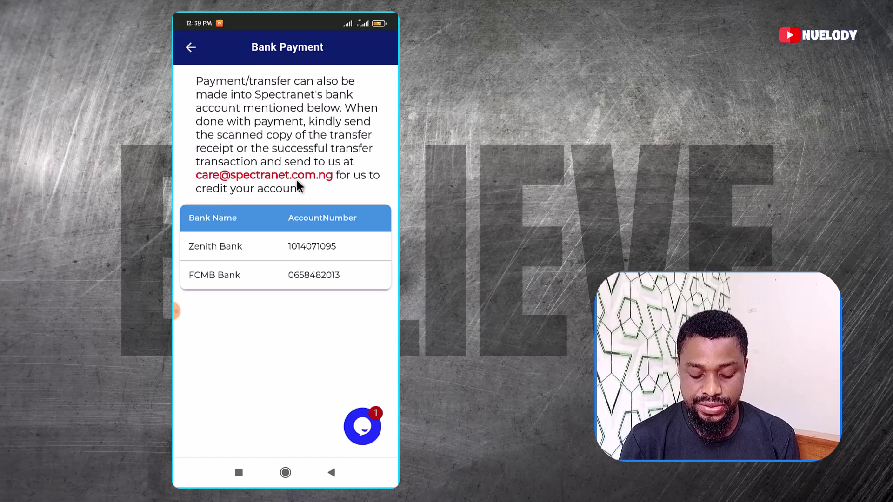
Start a Web Pay refill of 5000 Naira and submit it for confirmation
{"action": "left_click", "coordinate": [192, 48]}
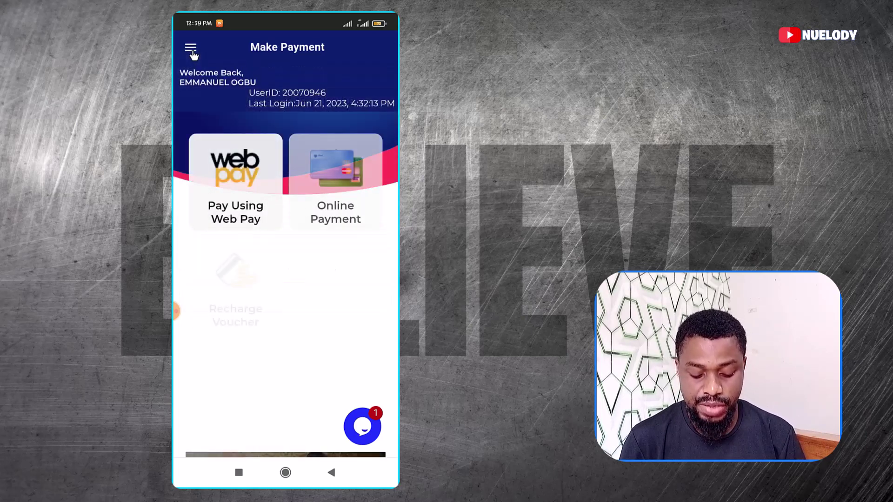
{"action": "left_click", "coordinate": [238, 197]}
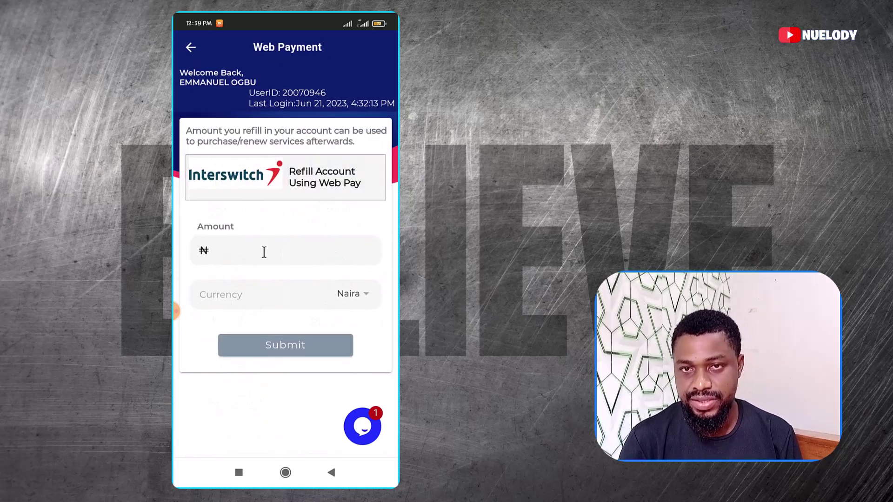
{"action": "left_click", "coordinate": [266, 252]}
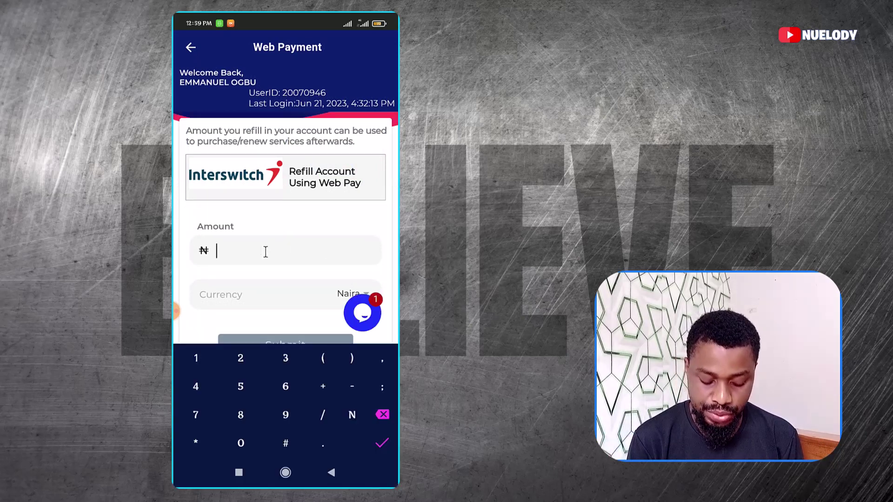
{"action": "type", "text": "5000"}
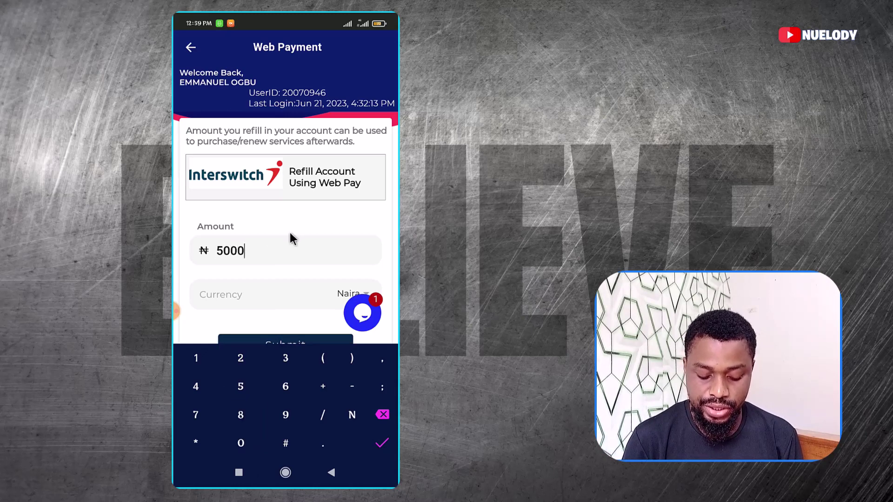
{"action": "scroll", "coordinate": [286, 242], "scroll_direction": "down", "scroll_amount": 2}
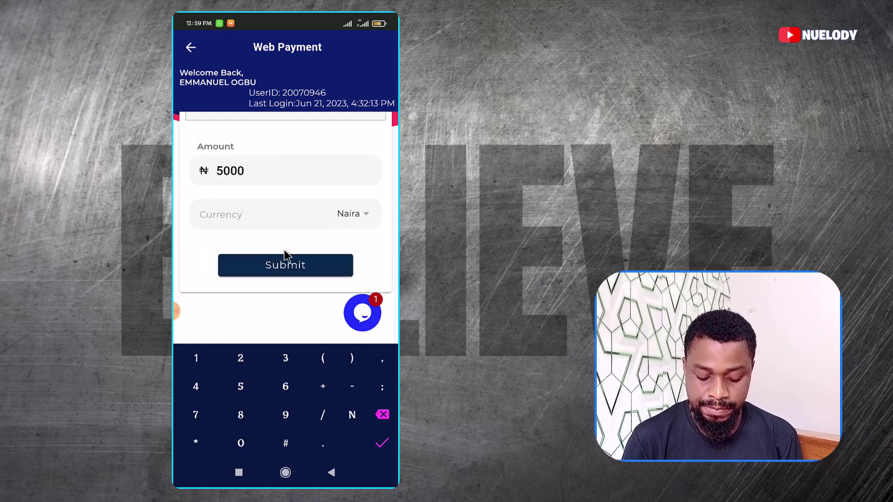
{"action": "left_click", "coordinate": [292, 265]}
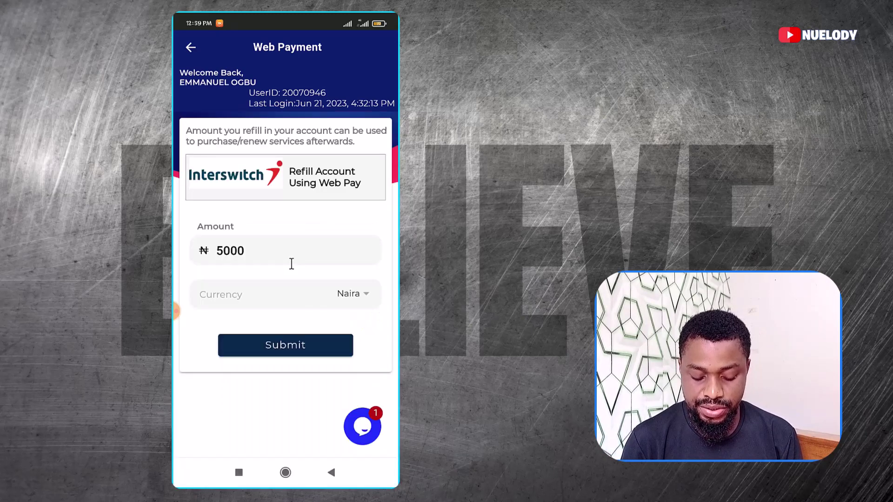
{"action": "left_click", "coordinate": [275, 347]}
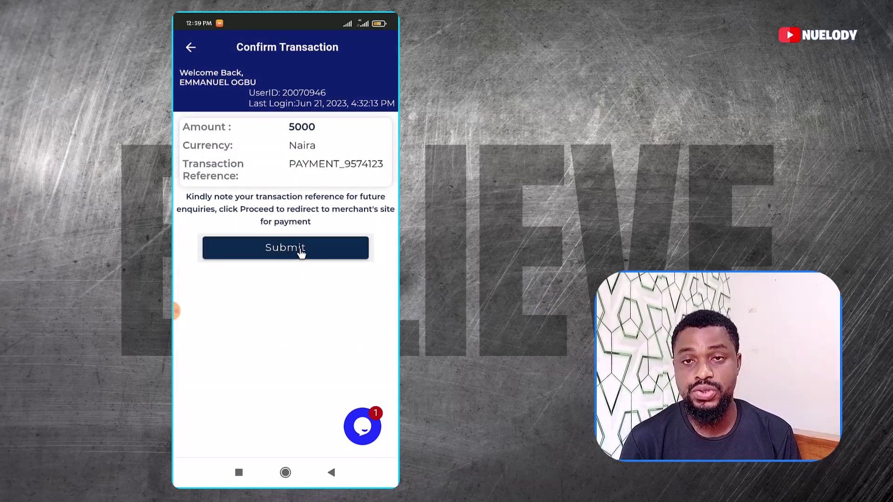
Proceed to Interswitch's NGN 5,000 card checkout, then back out to the Web Payment form unpaid
{"action": "left_click", "coordinate": [300, 248]}
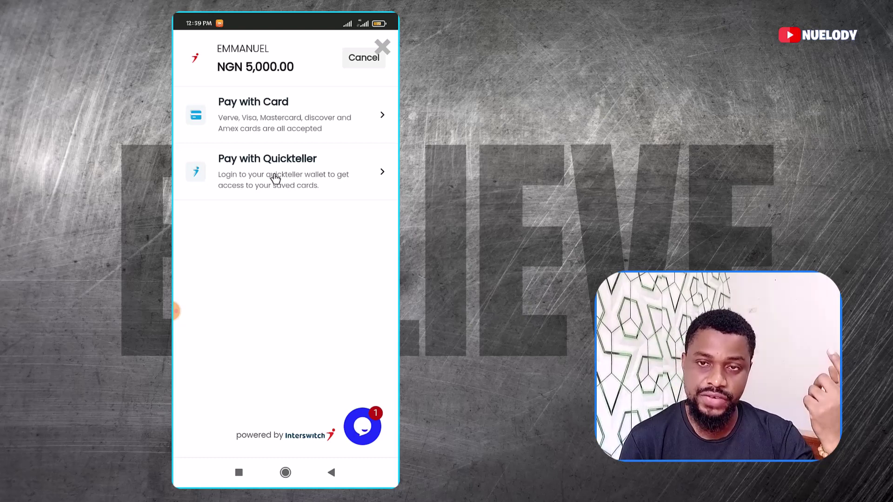
{"action": "left_click", "coordinate": [277, 123]}
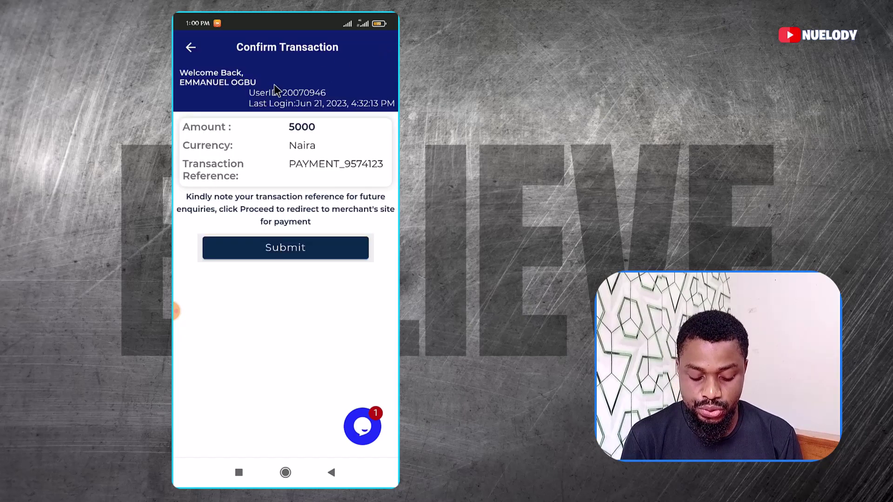
{"action": "left_click", "coordinate": [196, 52]}
Return to the Home dashboard through the menu and view the ₦0.02 balance and renewal dates
{"action": "left_click", "coordinate": [197, 51]}
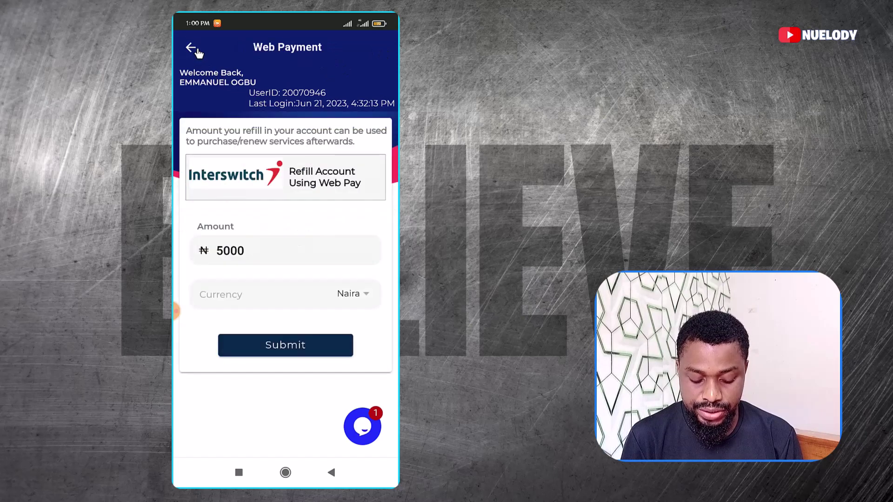
{"action": "left_click", "coordinate": [197, 49]}
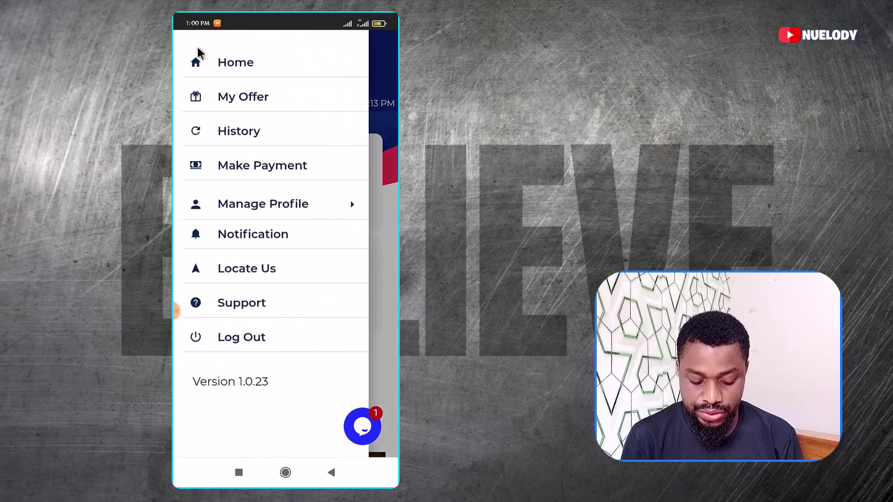
{"action": "left_click", "coordinate": [229, 58]}
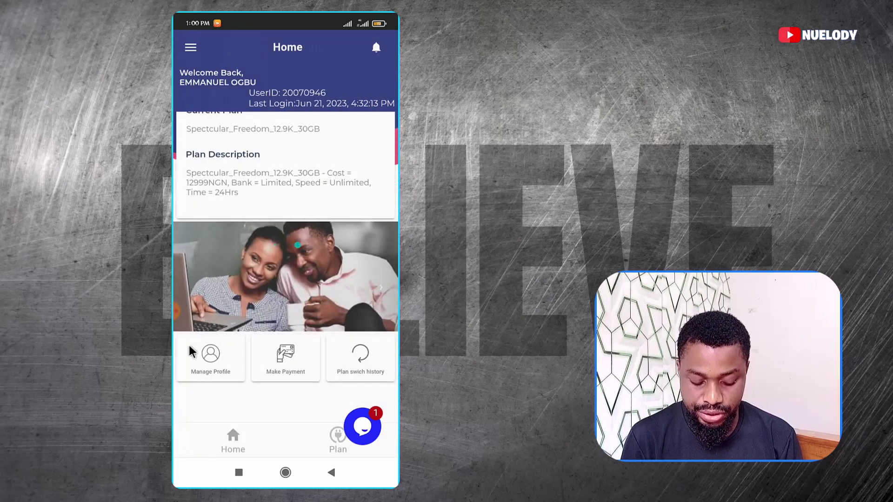
{"action": "scroll", "coordinate": [223, 284], "scroll_direction": "up", "scroll_amount": 5}
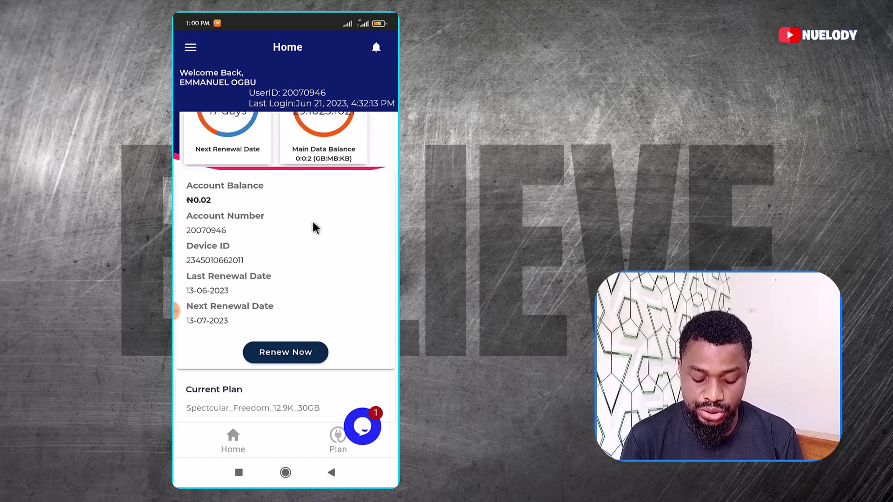
Try Renew Now and Change Plan, cancel without picking a plan, then choose Add Funds To Wallet
{"action": "left_click", "coordinate": [292, 351]}
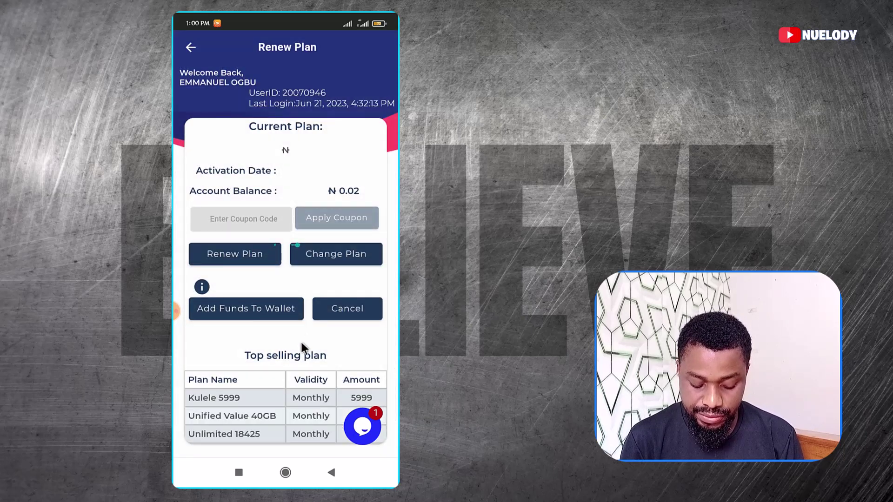
{"action": "scroll", "coordinate": [284, 387], "scroll_direction": "down", "scroll_amount": 2}
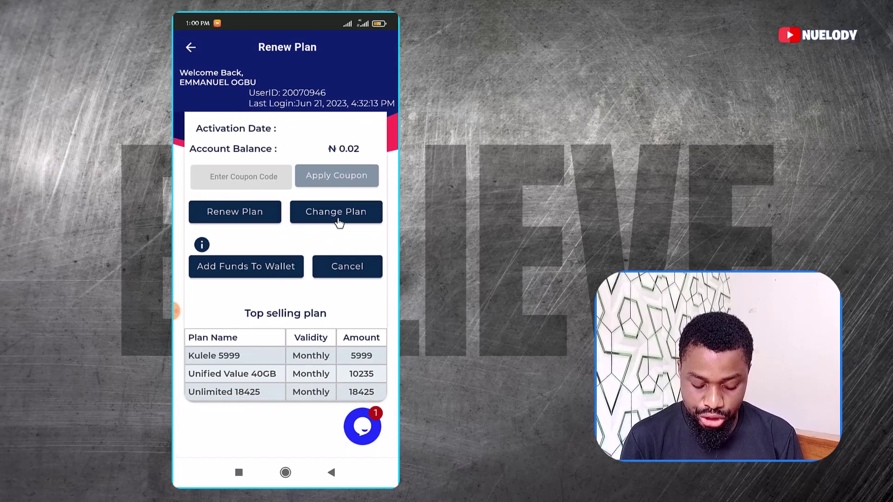
{"action": "left_click", "coordinate": [338, 218]}
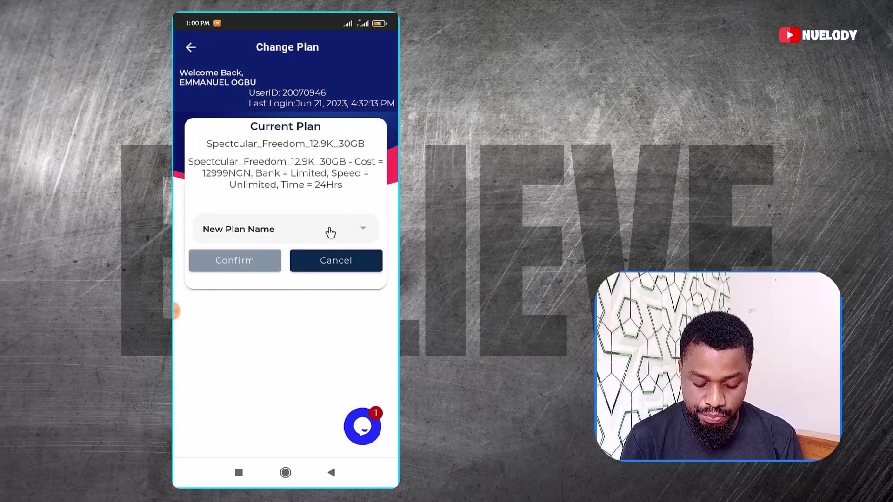
{"action": "left_click", "coordinate": [332, 231]}
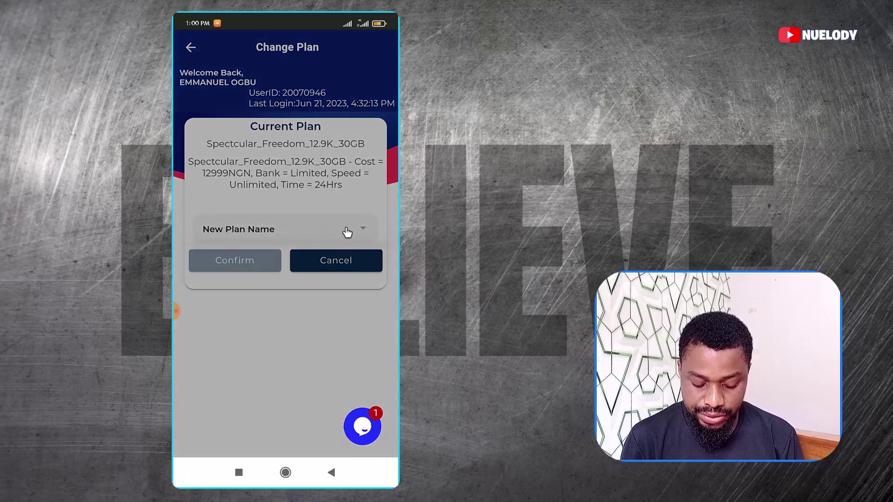
{"action": "left_click", "coordinate": [363, 230]}
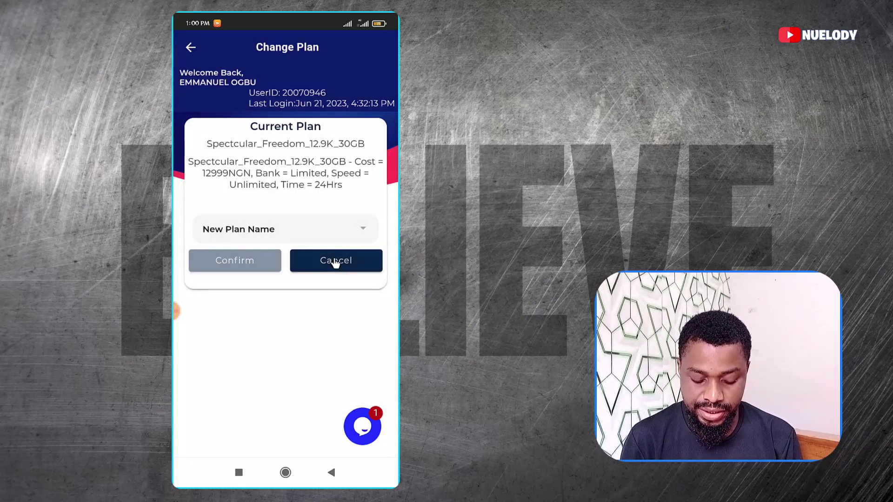
{"action": "left_click", "coordinate": [335, 261]}
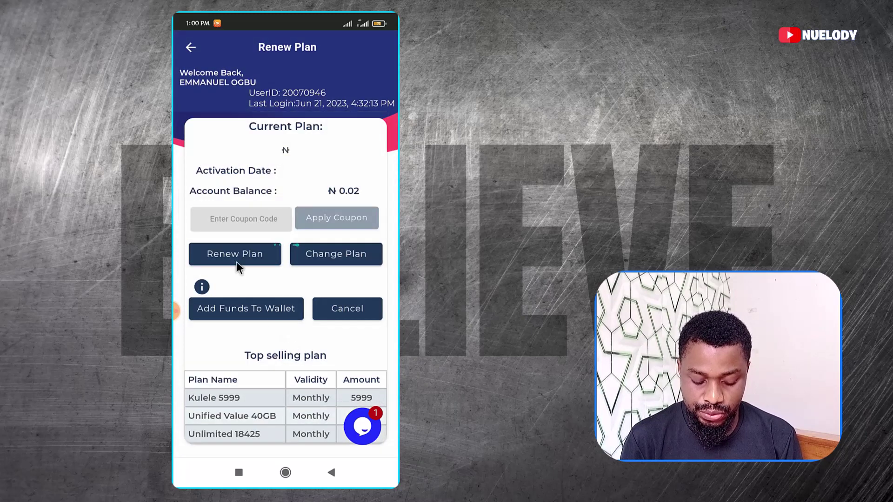
{"action": "left_click", "coordinate": [241, 311]}
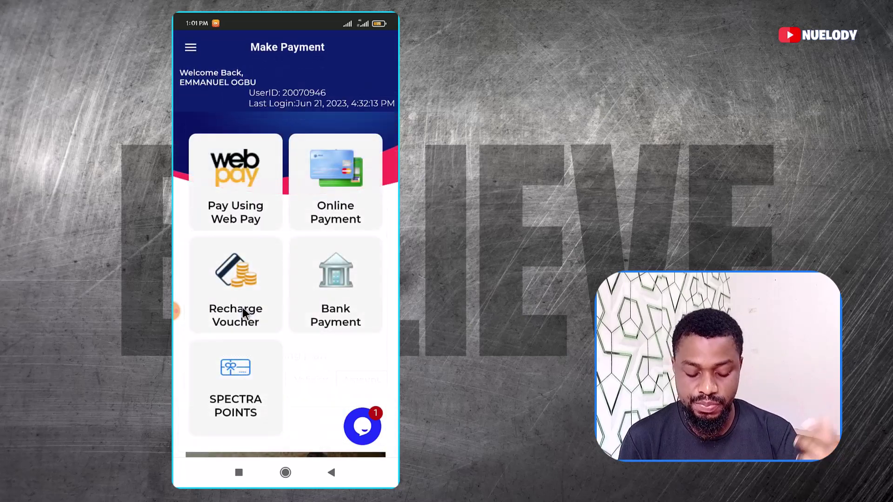
Go to My Offer from the navigation menu to see the 3, 6 and 12-month discounts
{"action": "left_click", "coordinate": [191, 49]}
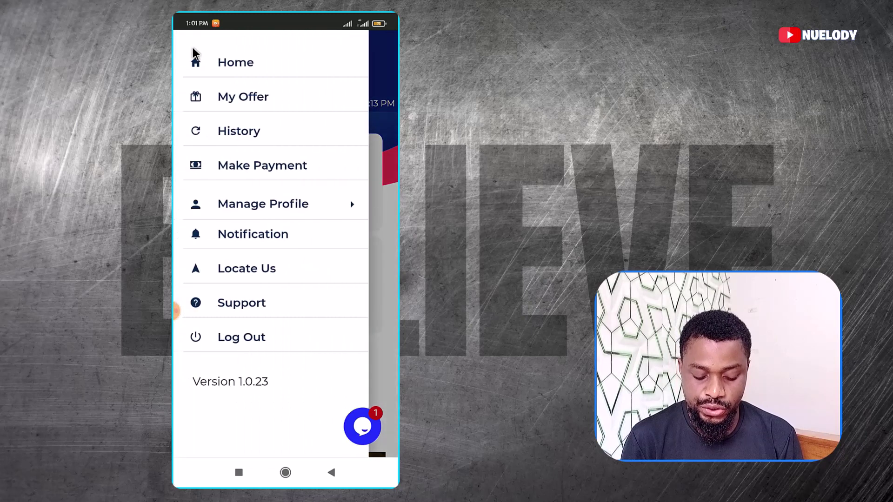
{"action": "left_click", "coordinate": [241, 98]}
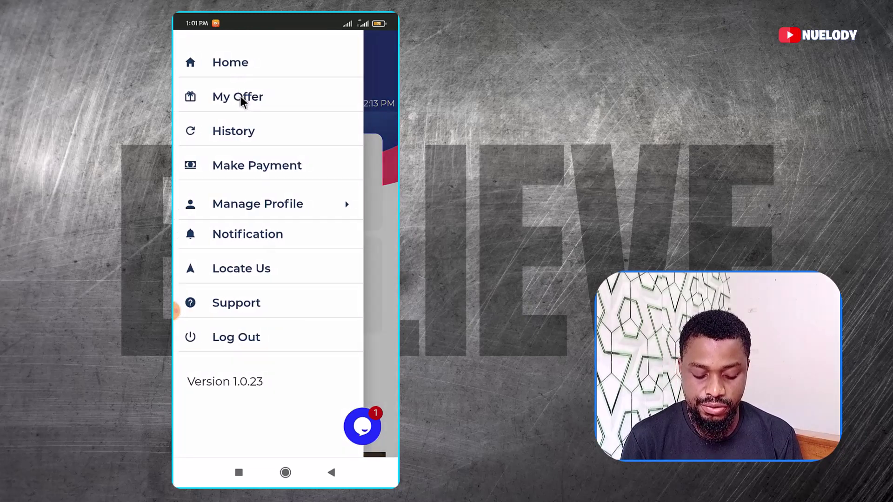